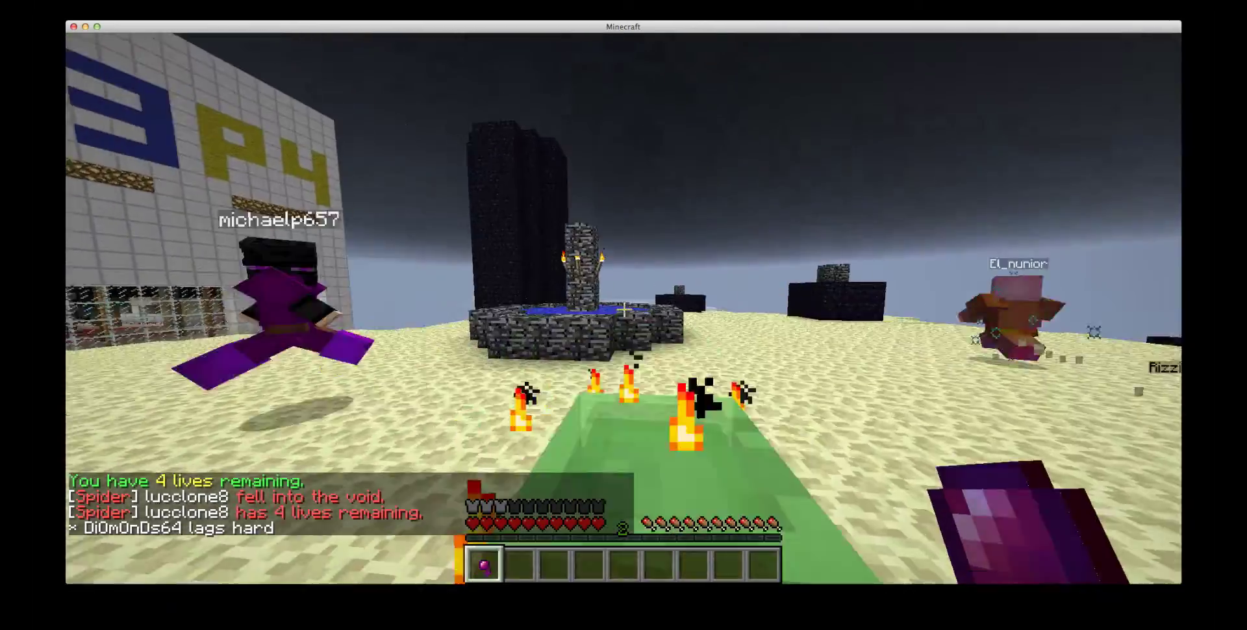
Hit the slime, knock the opposing player airborne, and wade through the fountain onto sand.
left_click(623, 310)
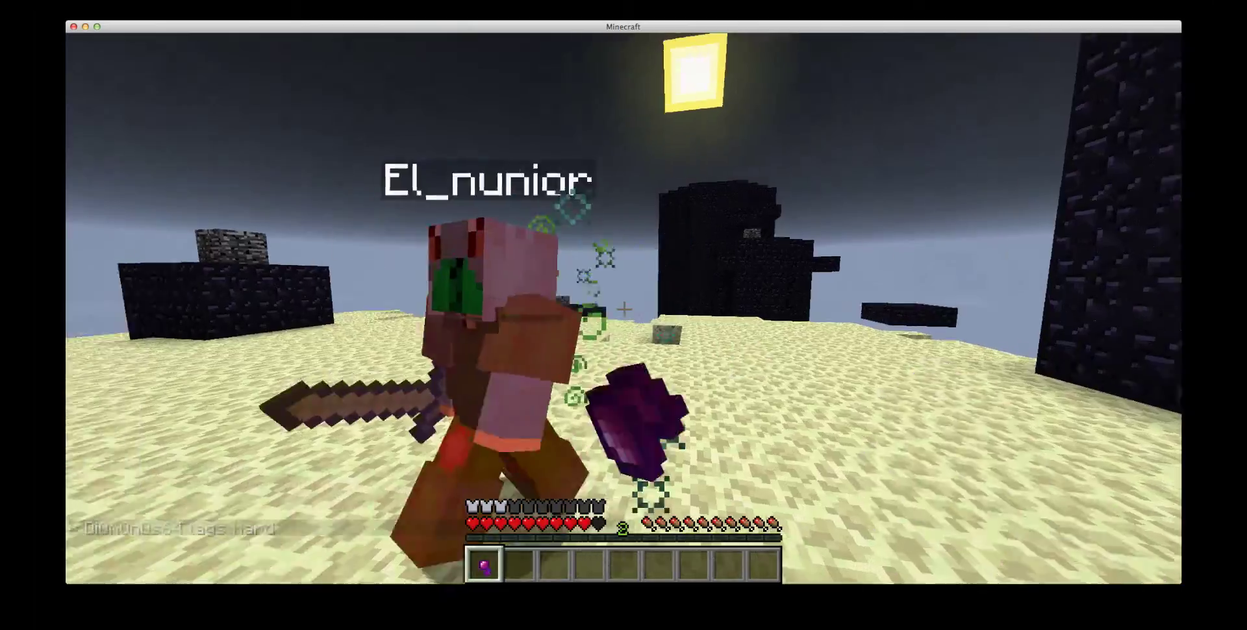
left_click(624, 310)
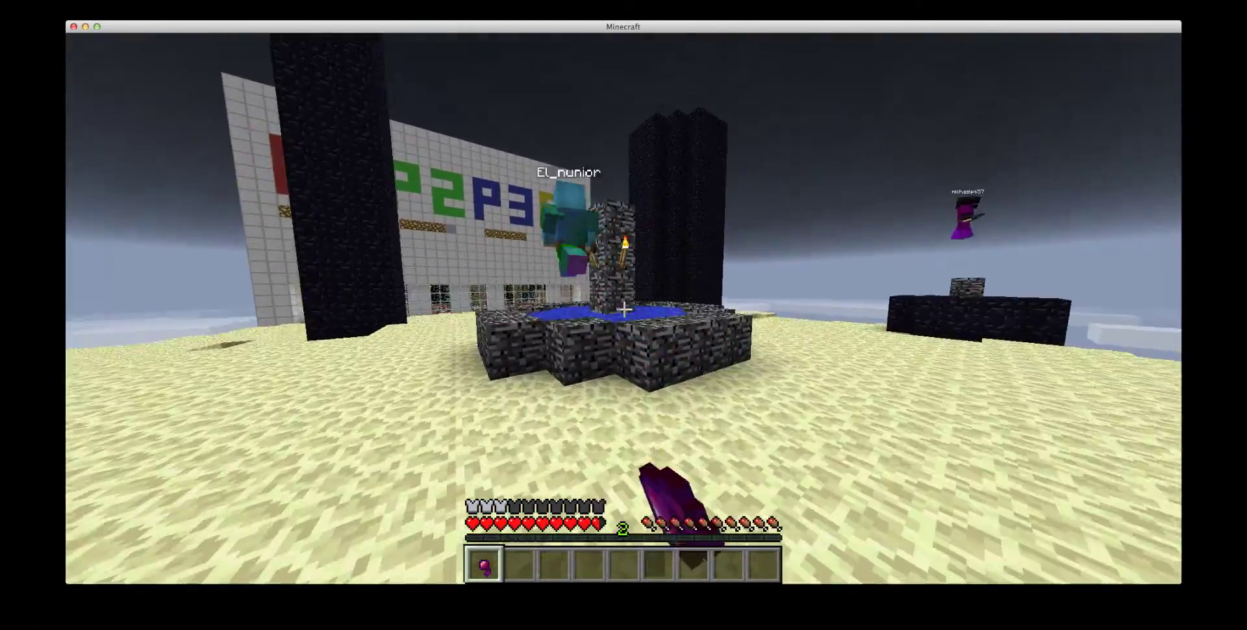
key("w")
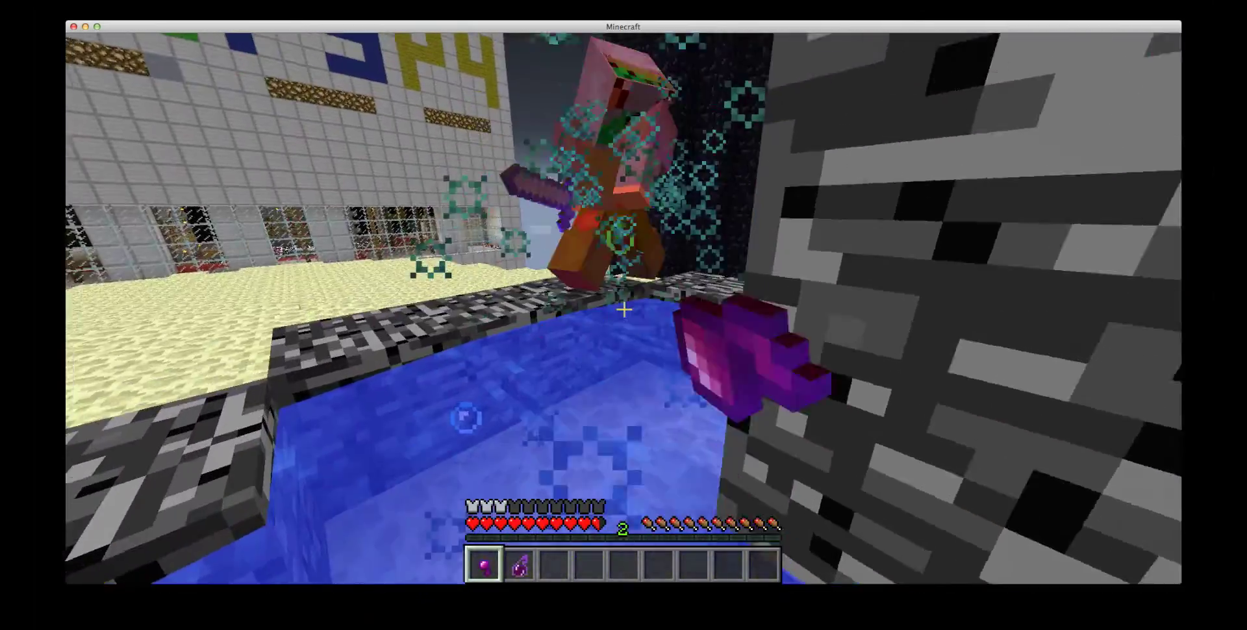
key("w")
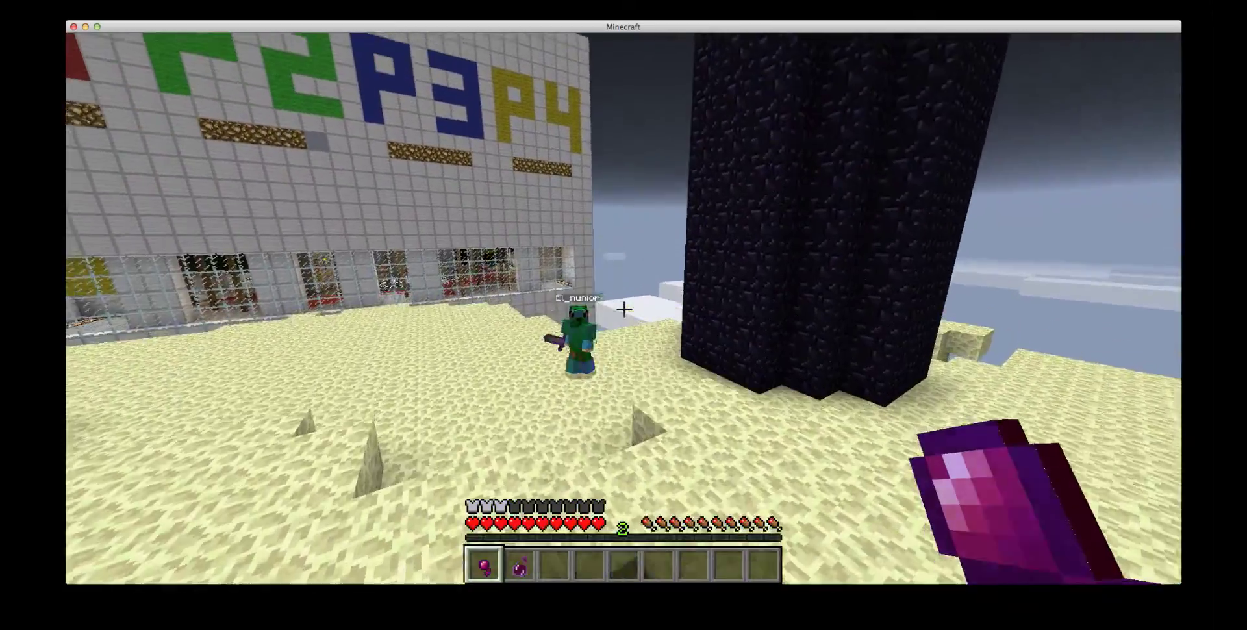
Throw a pearl toward the P1-P4 building, check the inventory, and switch to the Bomb.
right_click(624, 308)
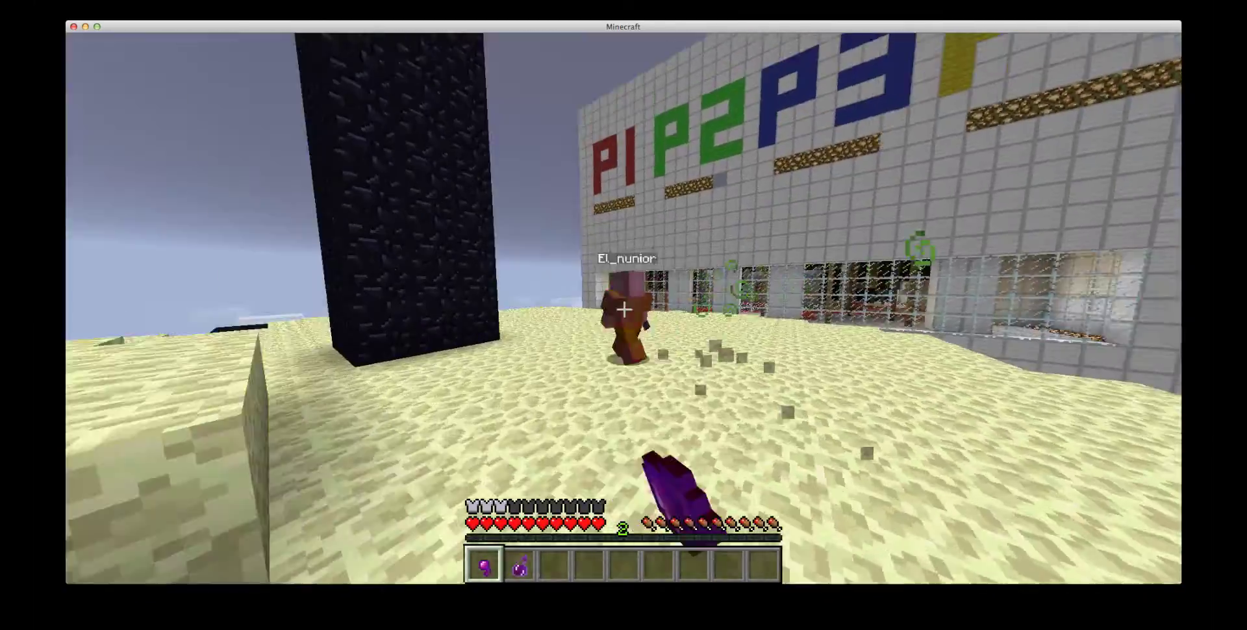
key("w")
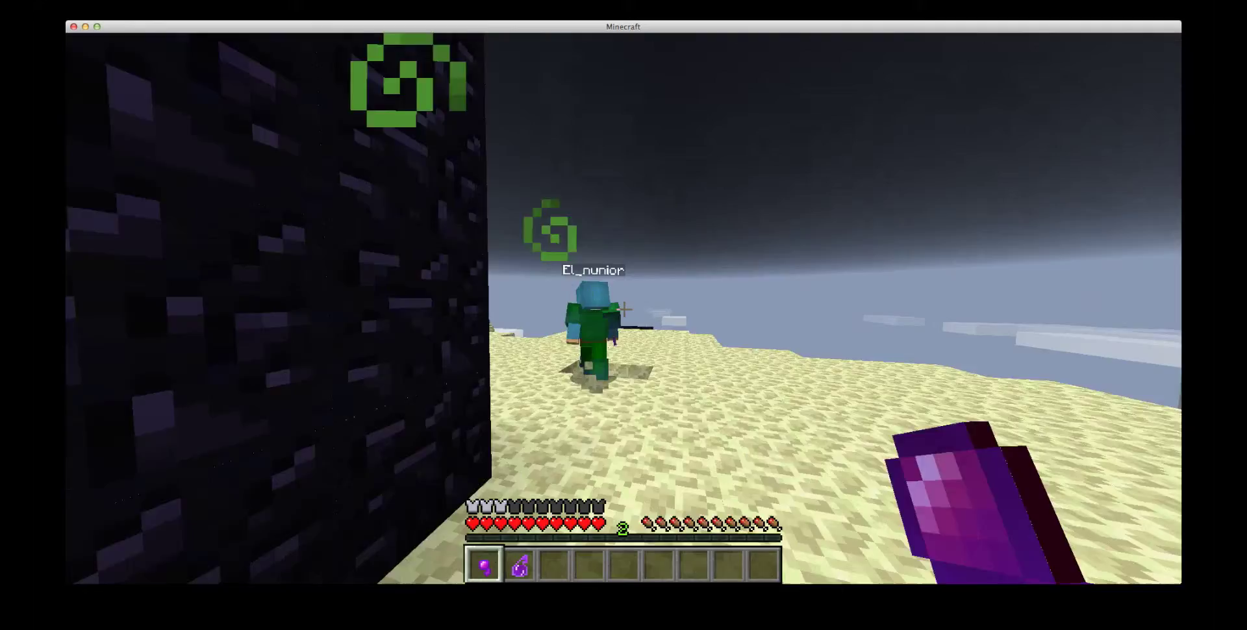
key("w")
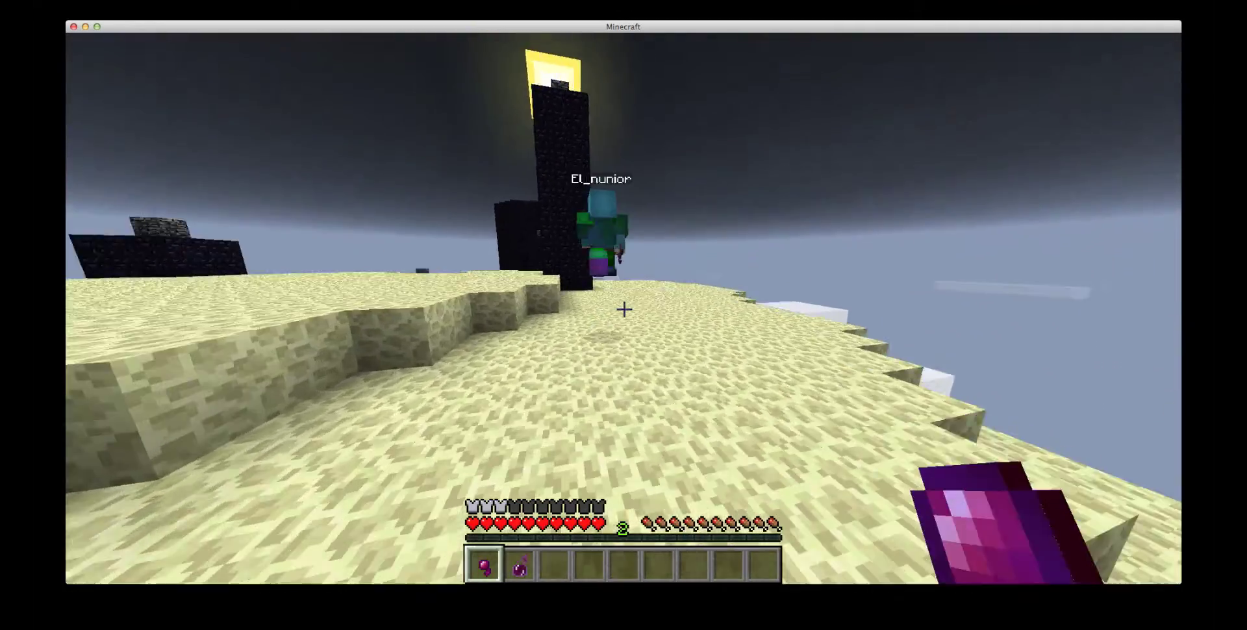
key("e")
key("e")
key("2")
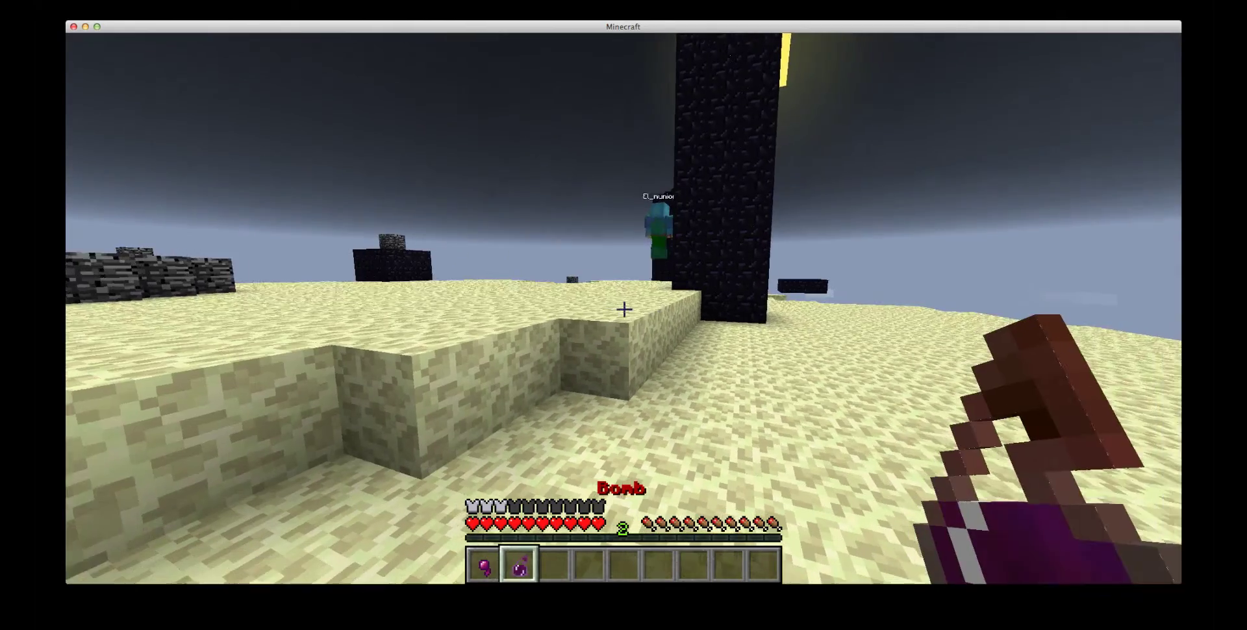
Leap toward the floating obsidian block, fall into the void, and respawn with 3 lives.
key("w")
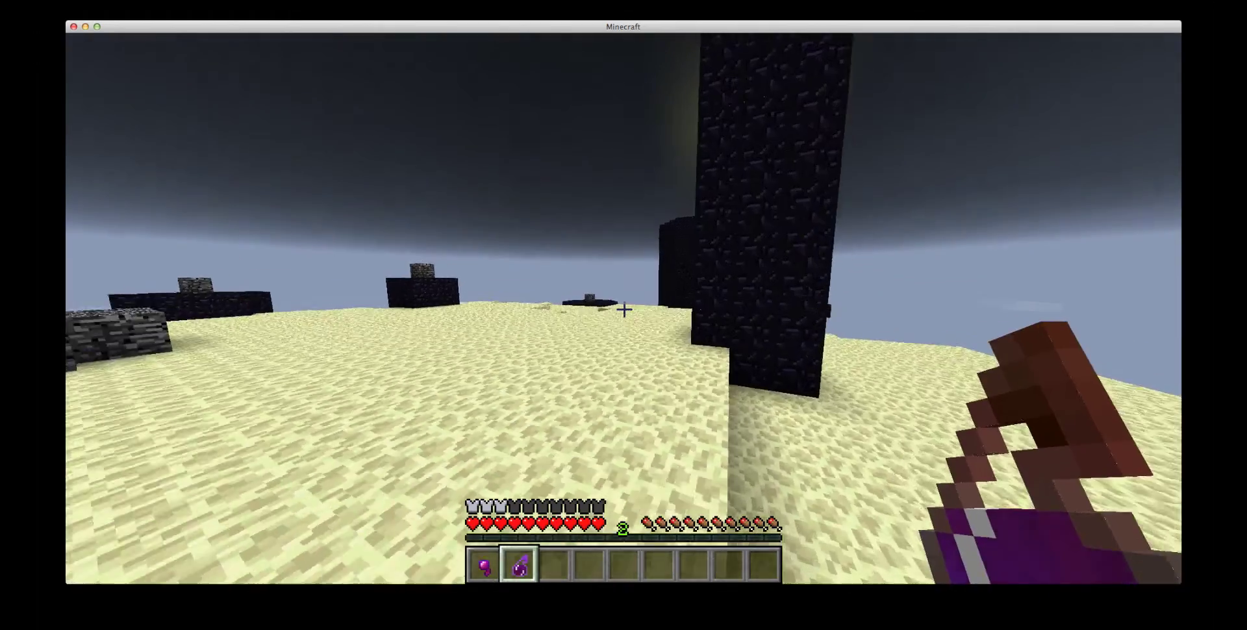
key("w")
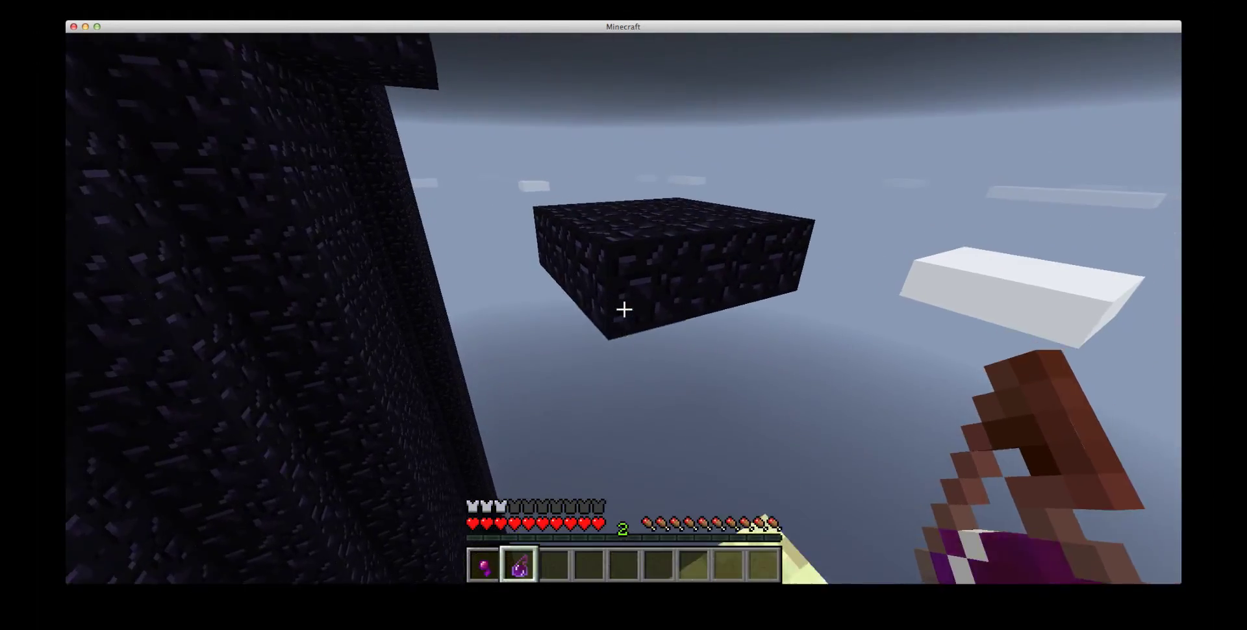
key("w")
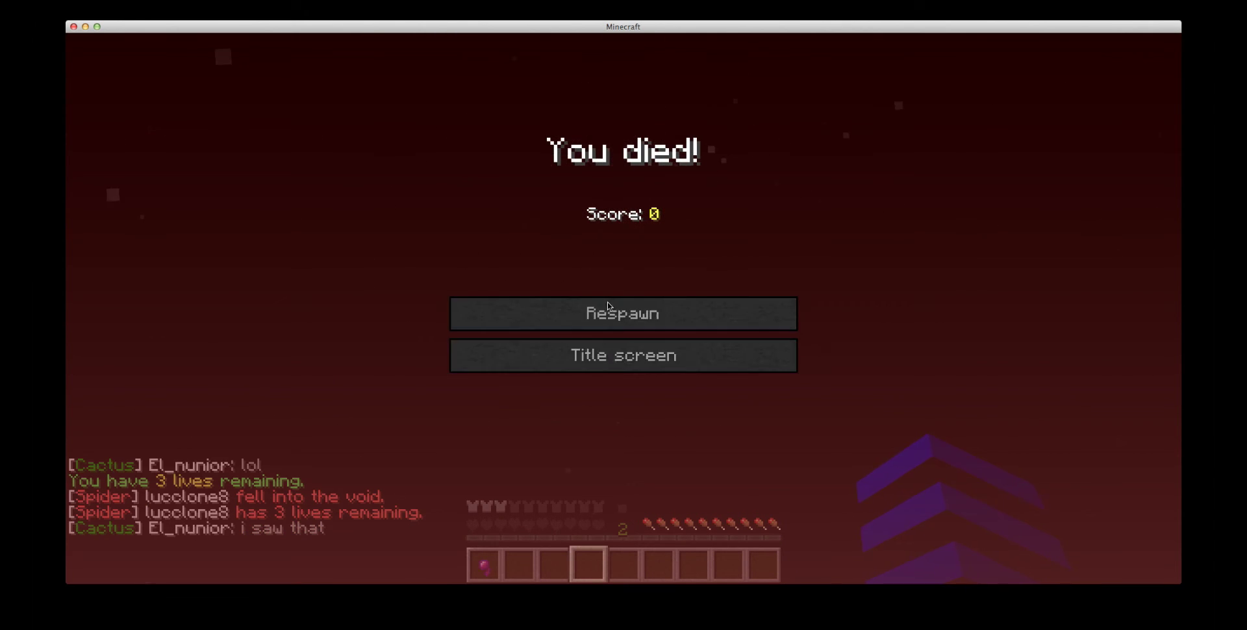
left_click(608, 304)
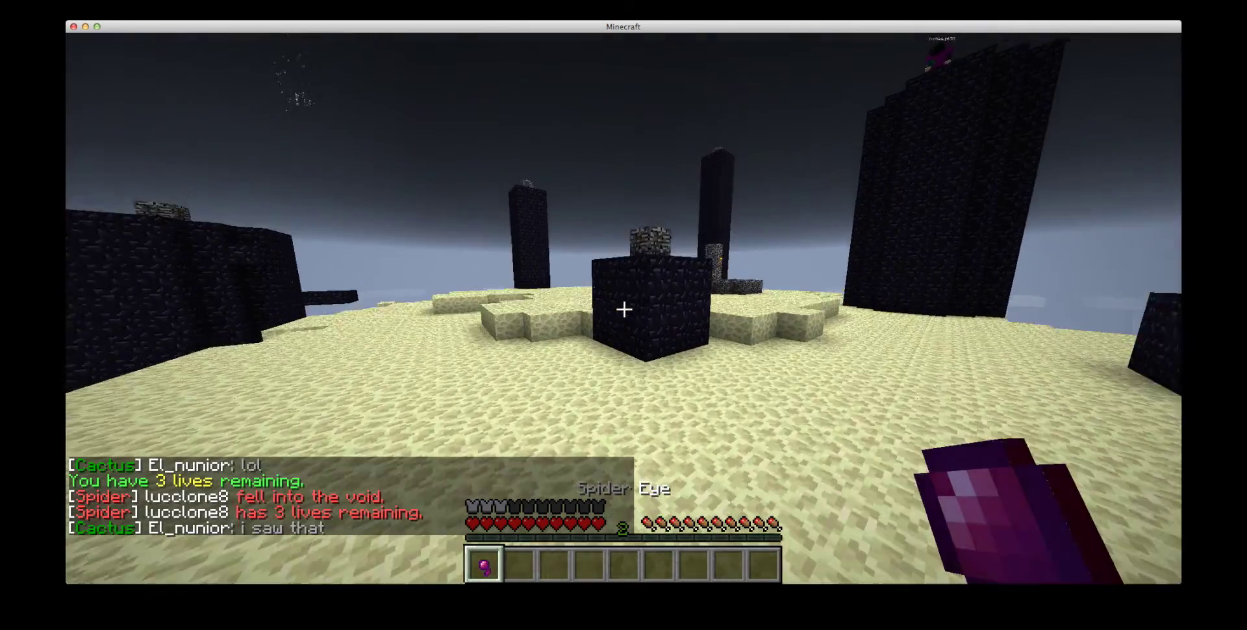
Run across the island, climb the tall obsidian pillar, look around, and drop back down.
key("w")
scroll(623, 309, "up", 1)
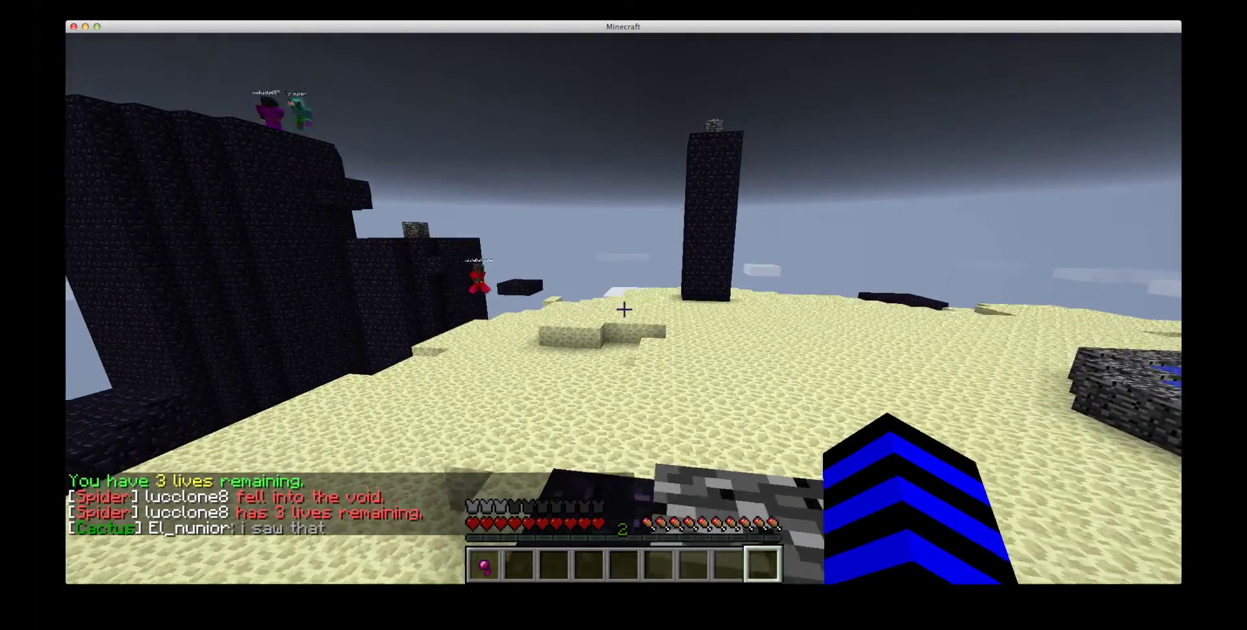
scroll(623, 309, "down", 1)
key("w")
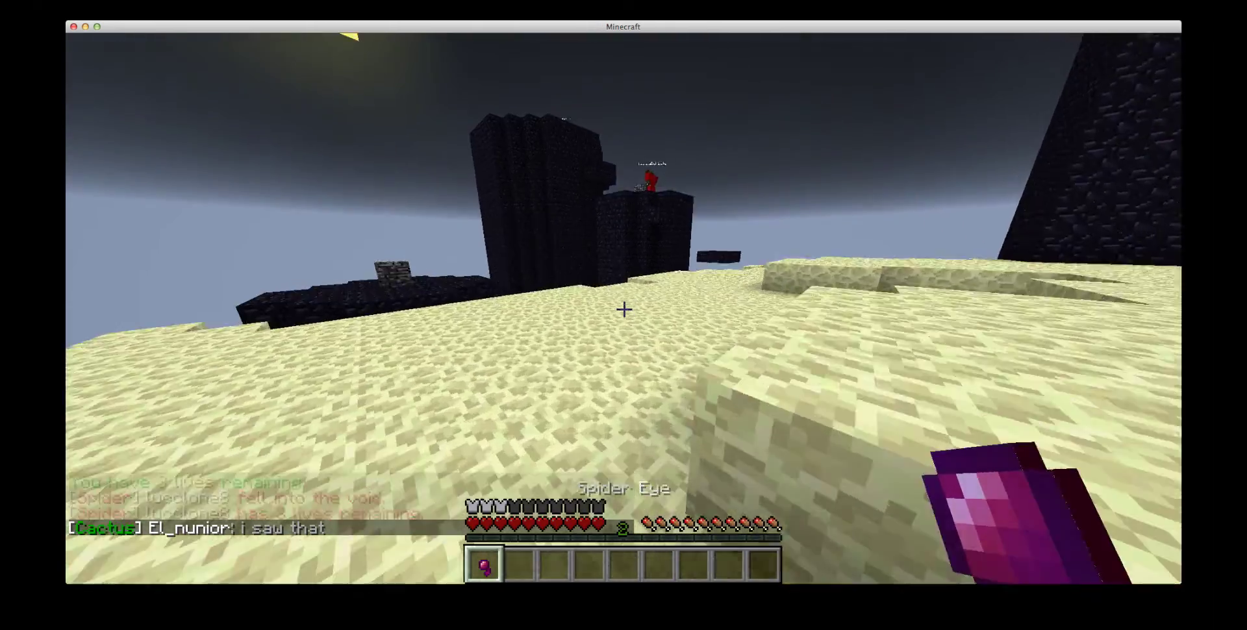
key("w")
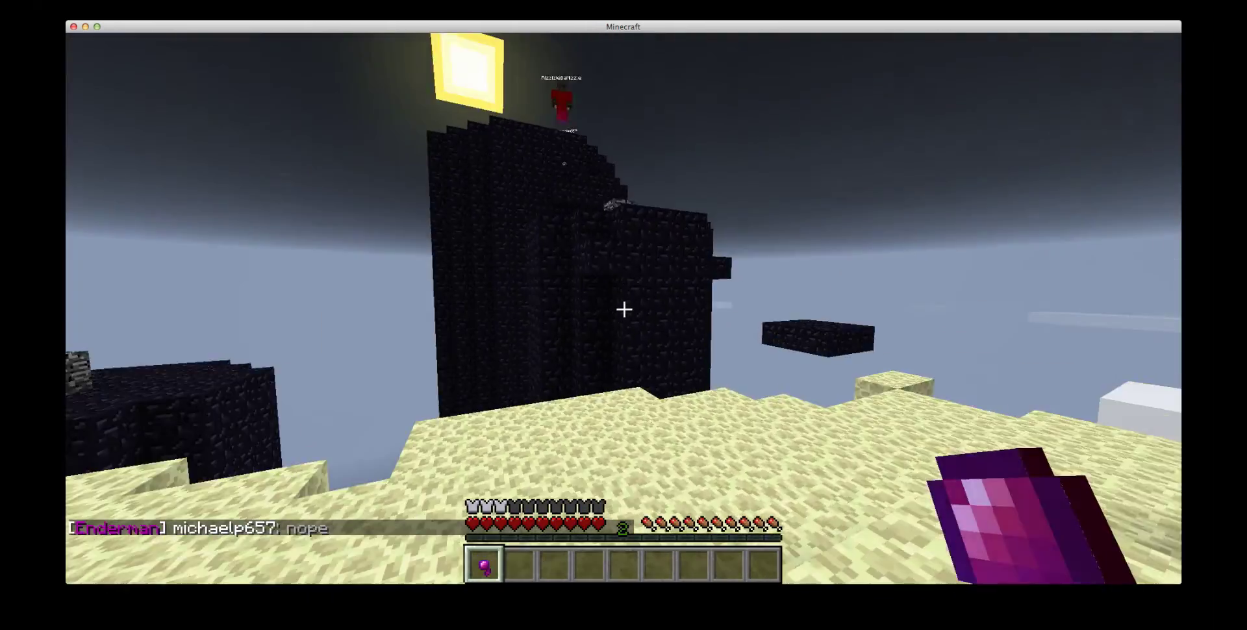
key("w")
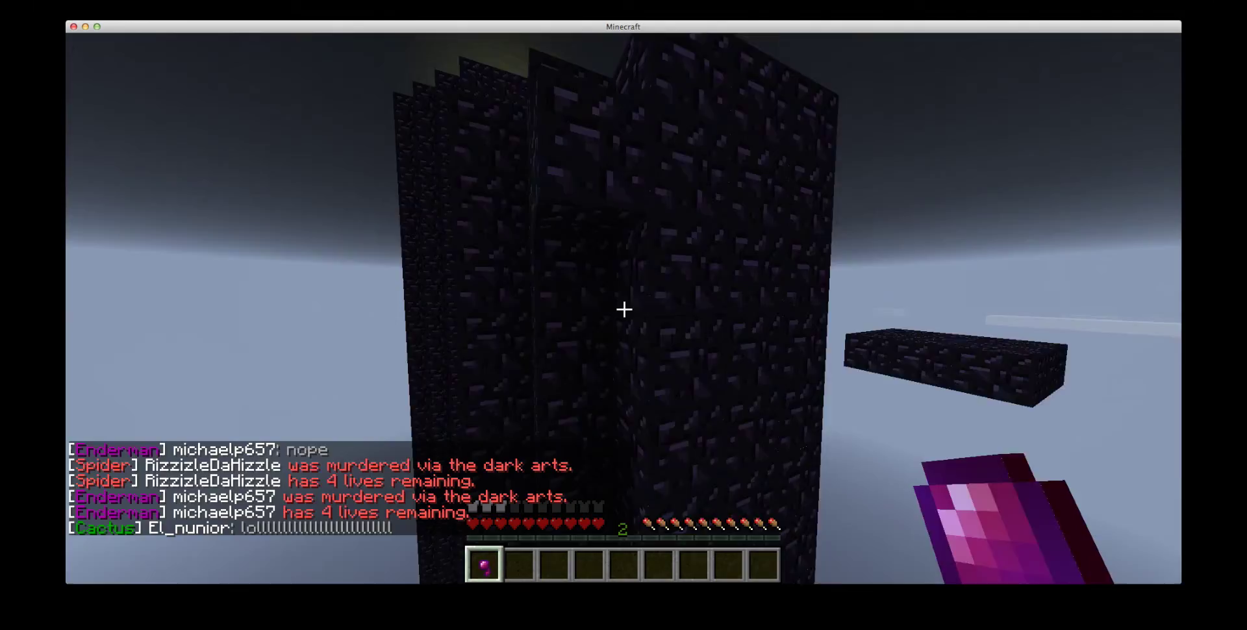
key("w")
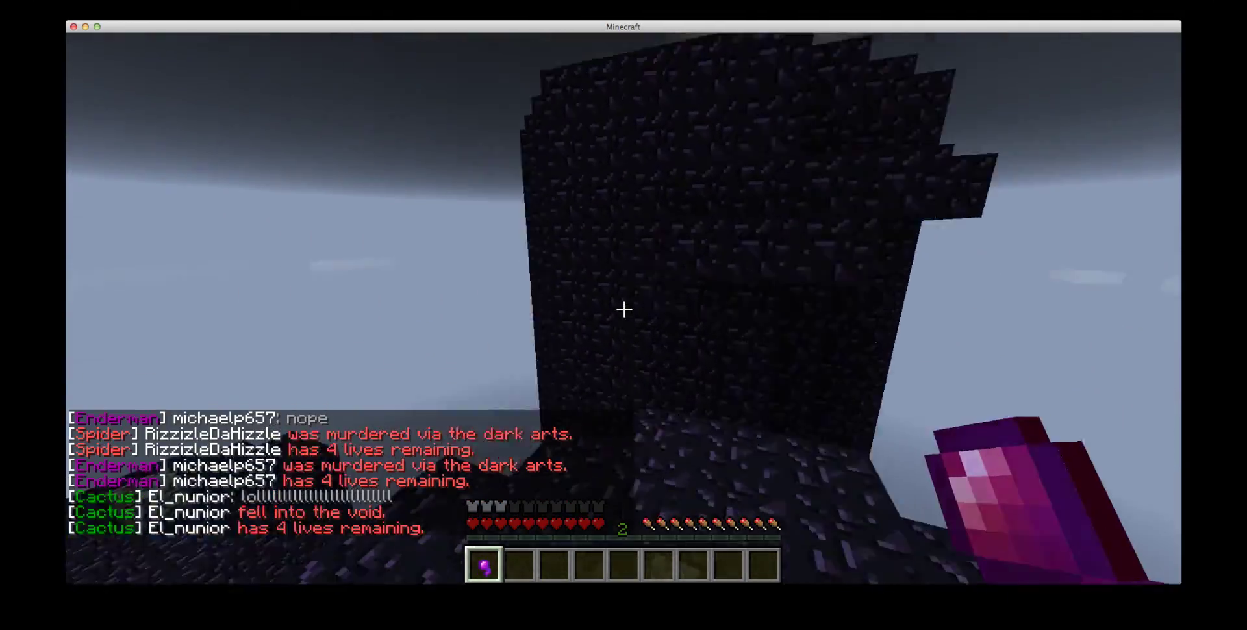
key("w")
key("w")
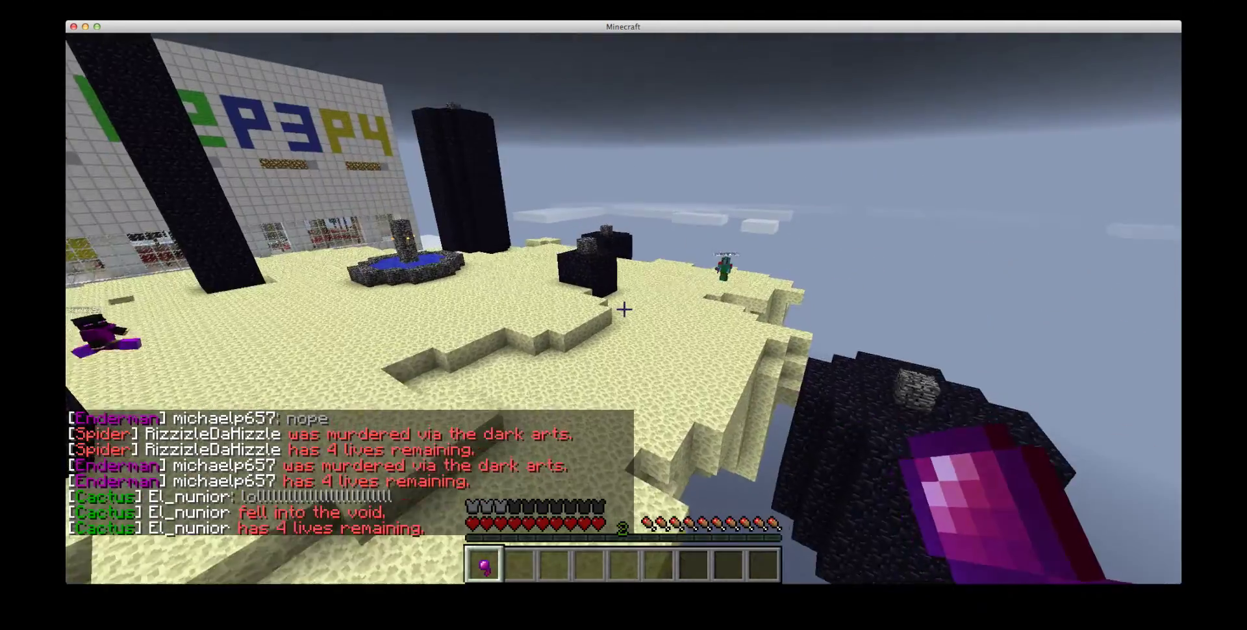
Head past the fountain toward the P1-P4 wall and hit the opposing player twice.
key("w")
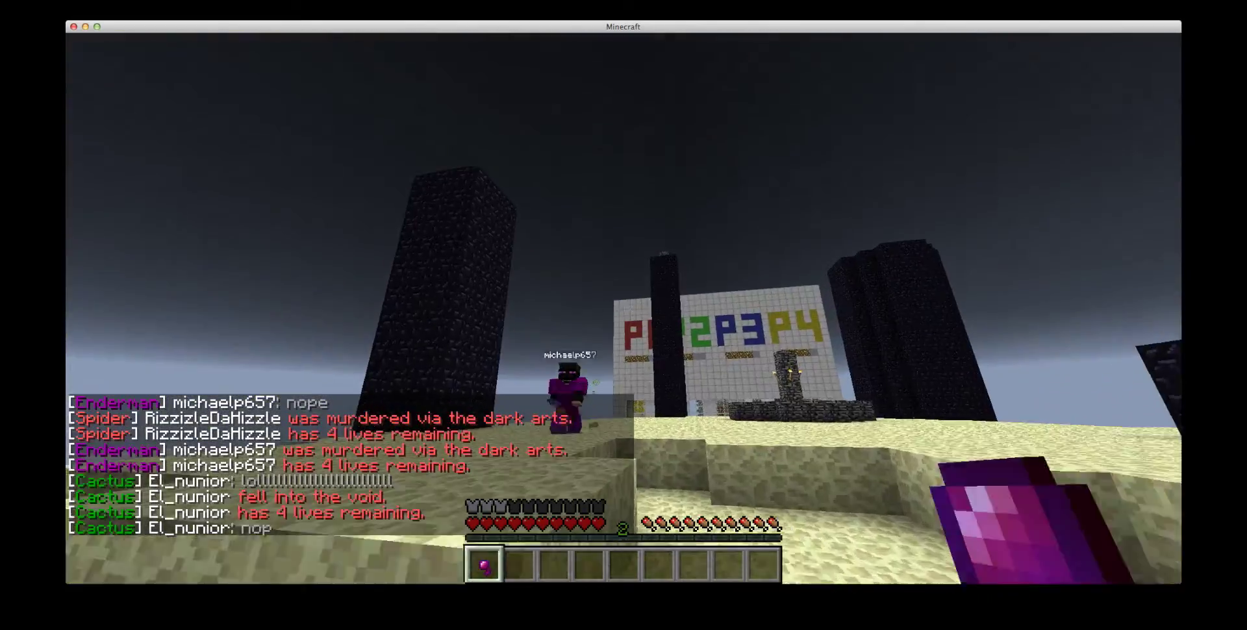
key("w")
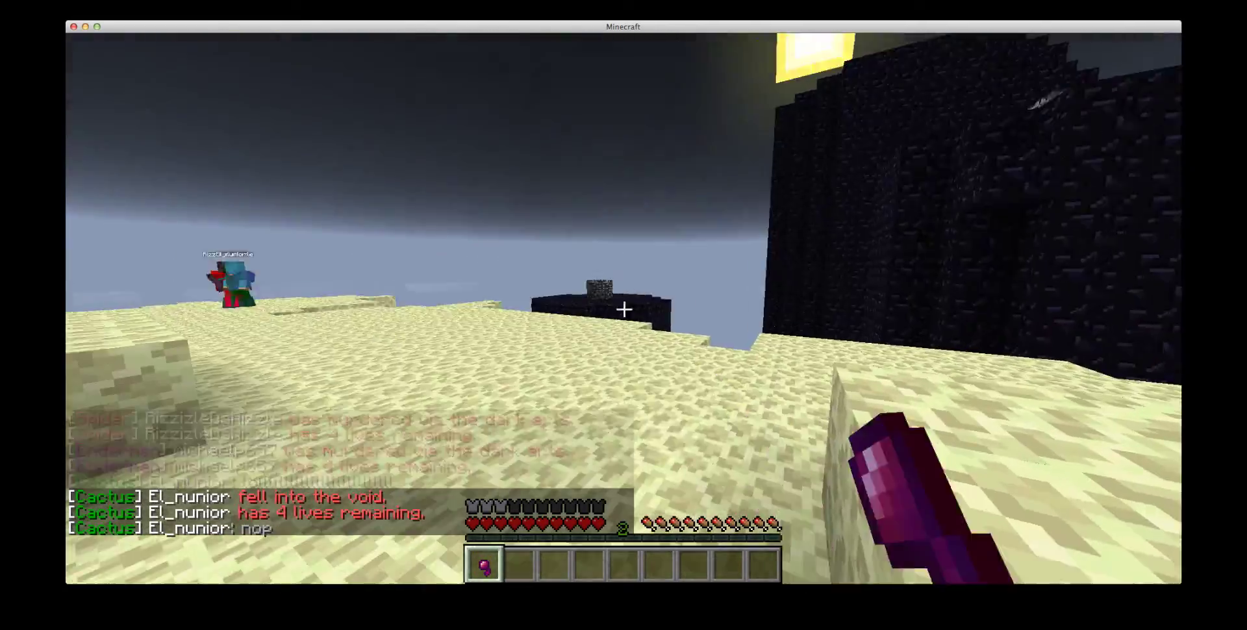
key("w")
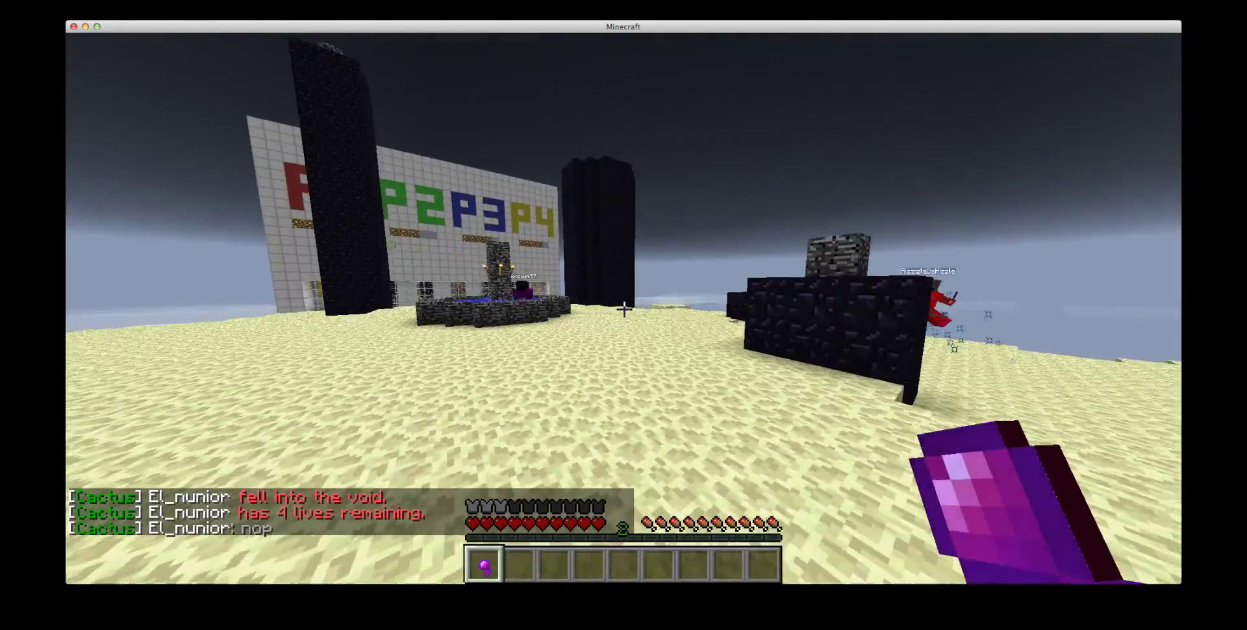
key("w")
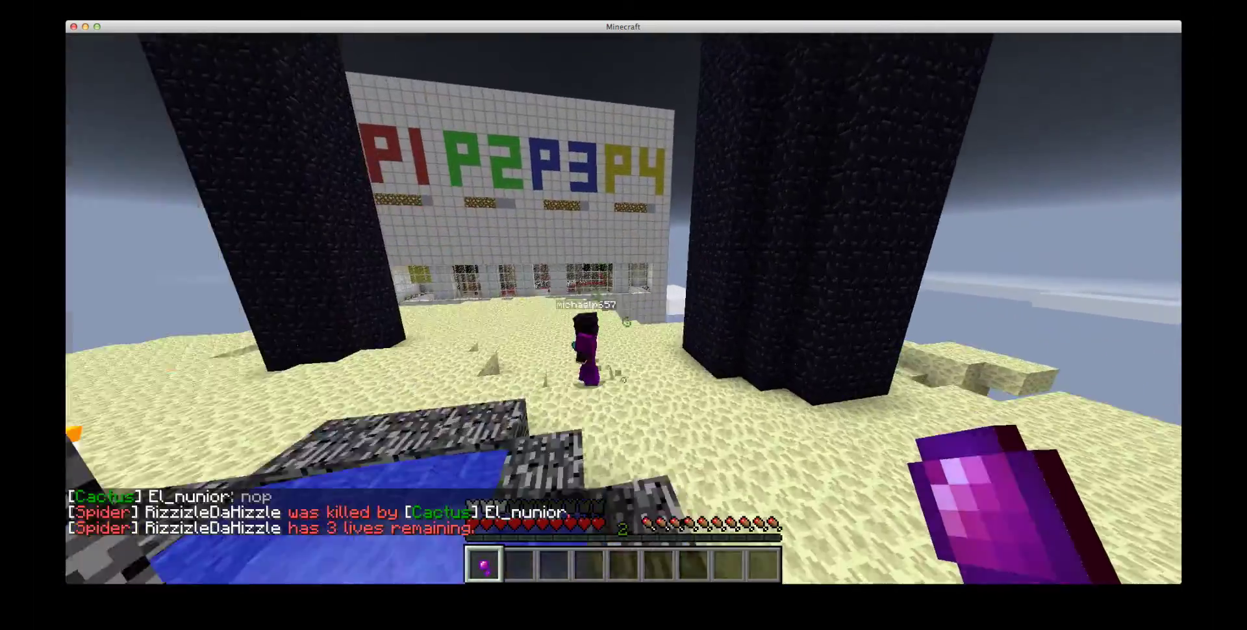
key("w")
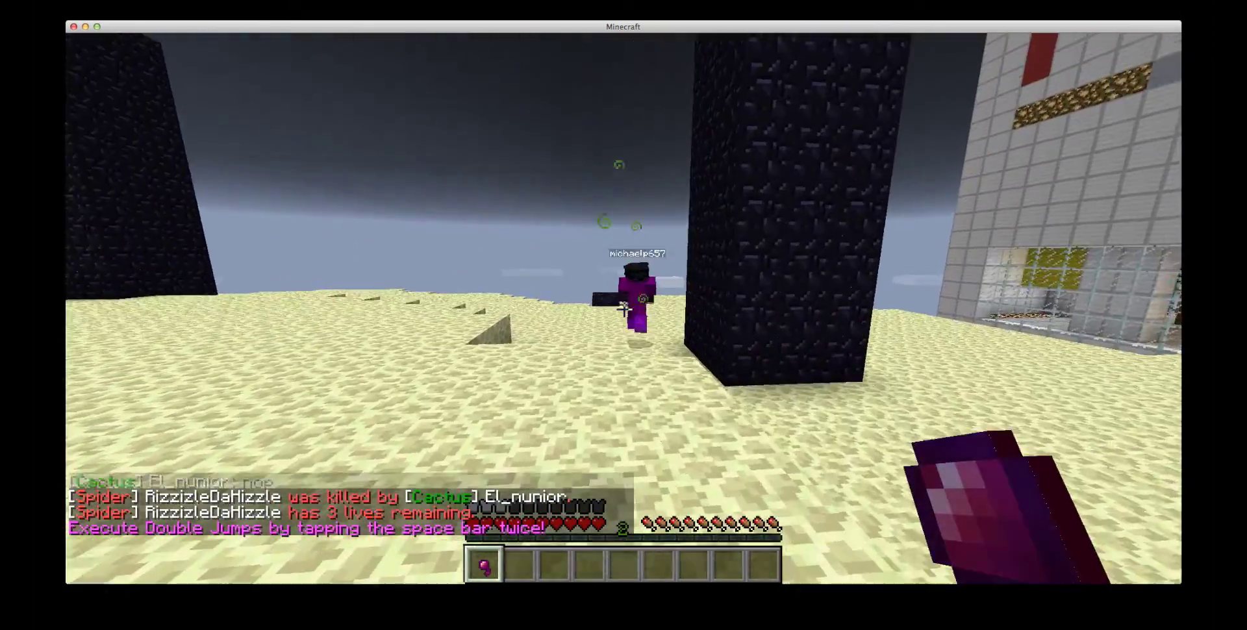
key("w")
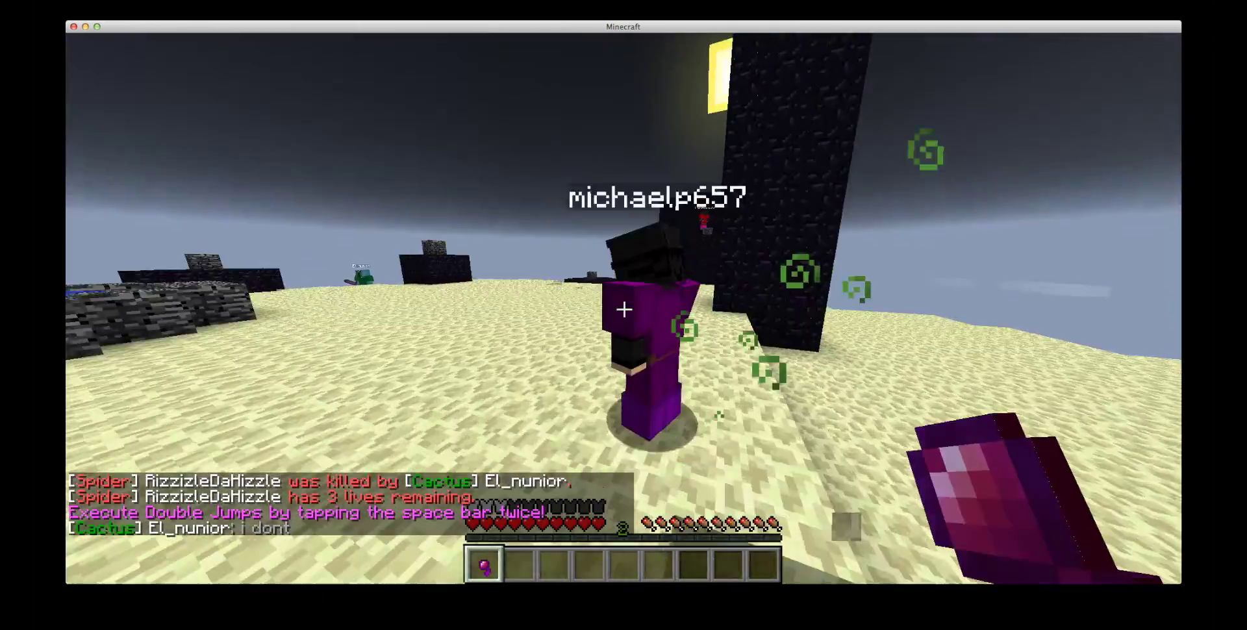
left_click(623, 307)
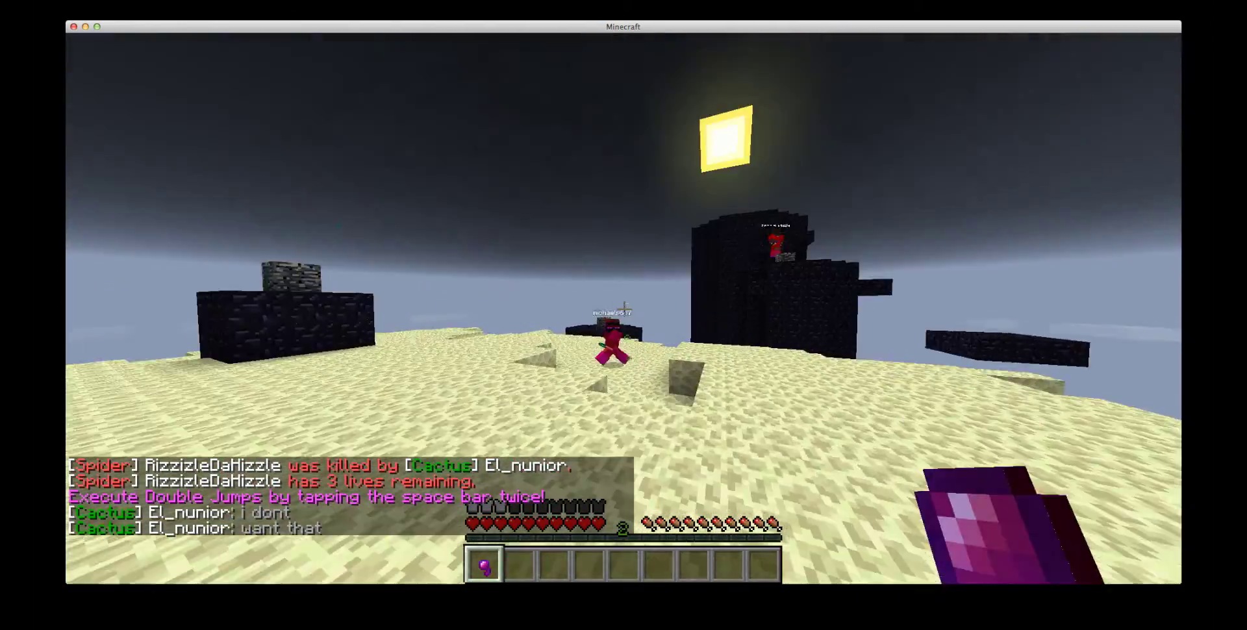
key("w")
left_click(624, 308)
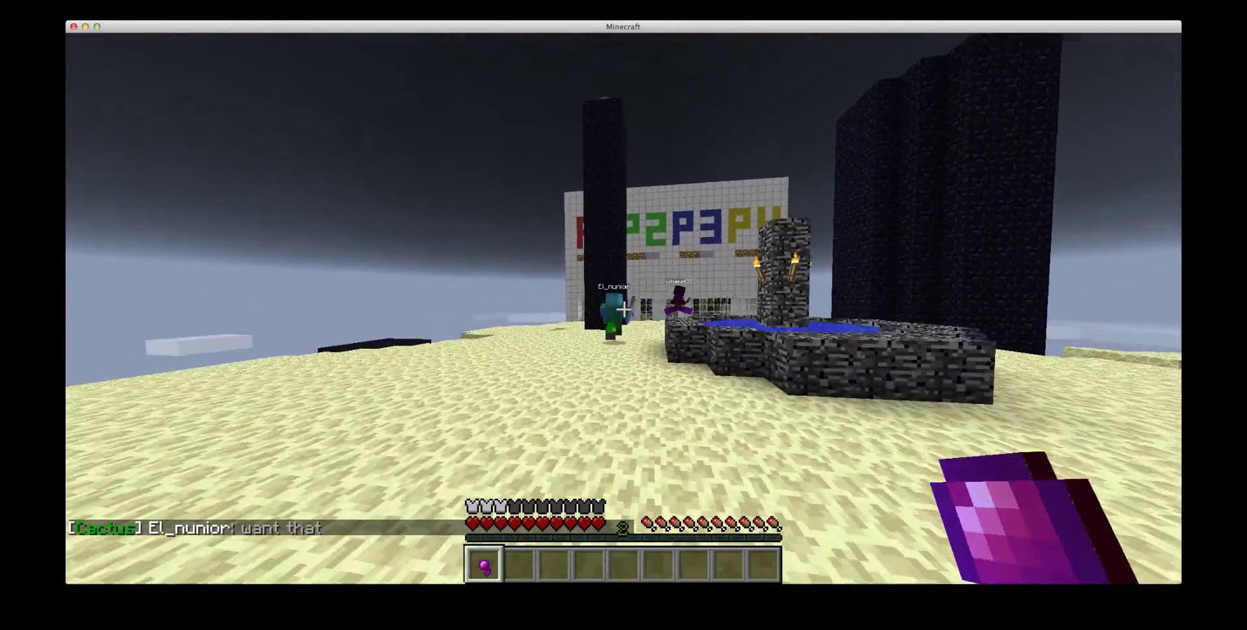
key("w")
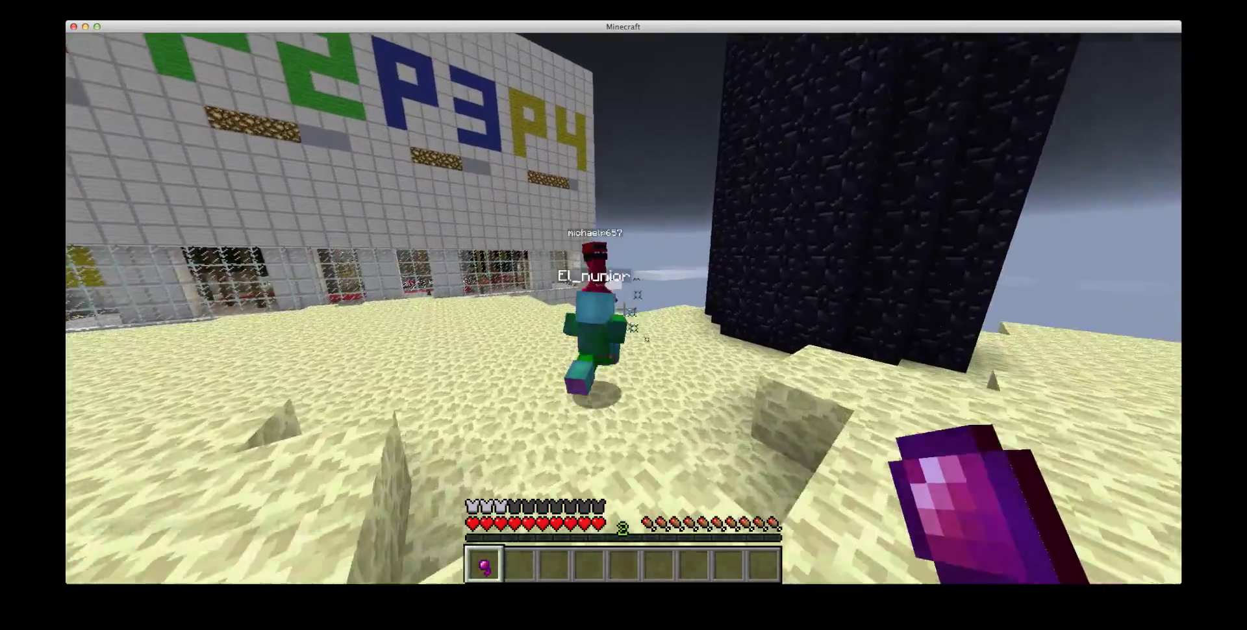
Hit the player ahead, throw a pearl toward the wall, then run toward the obsidian pillar.
left_click(623, 308)
right_click(624, 308)
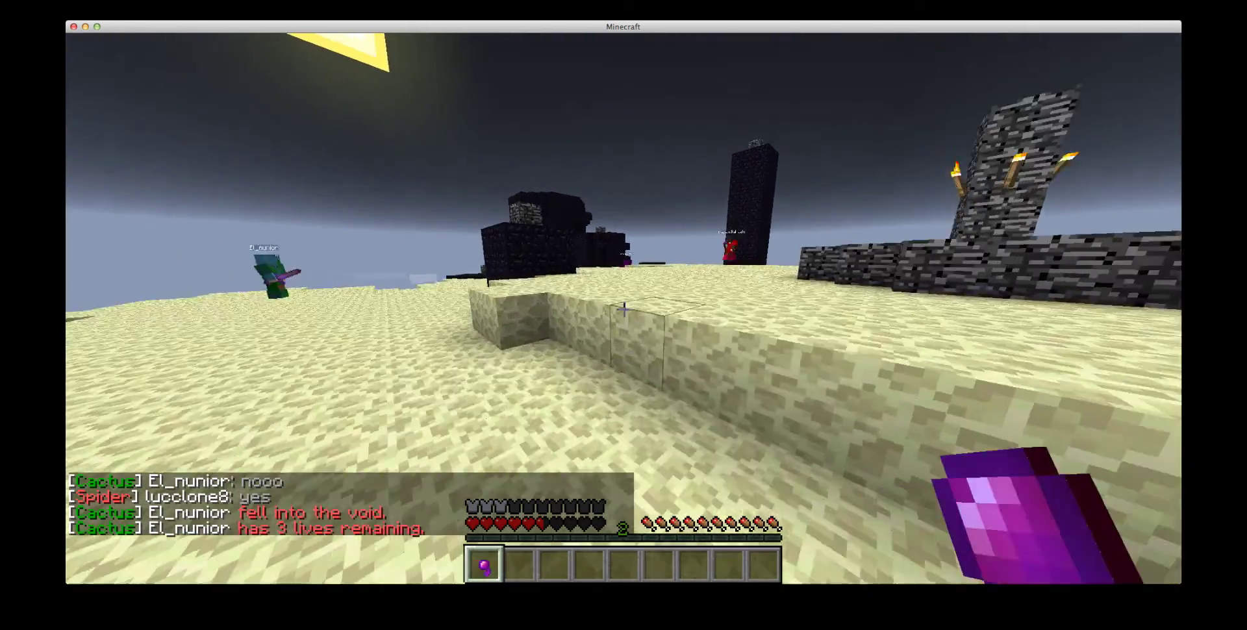
key("w")
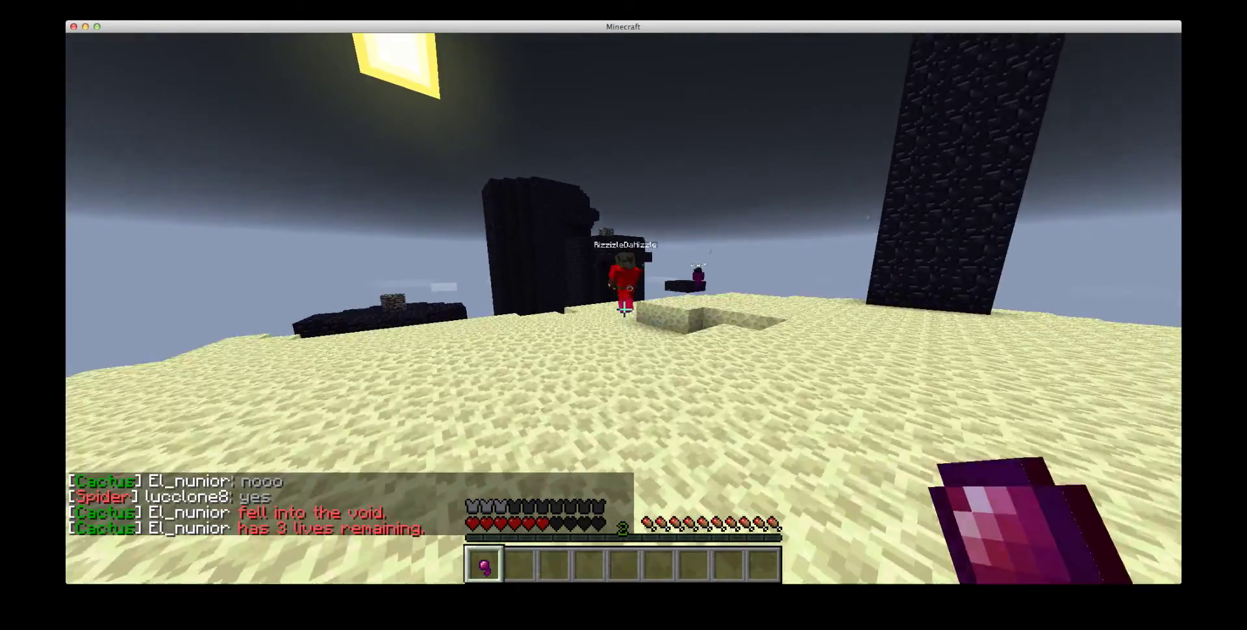